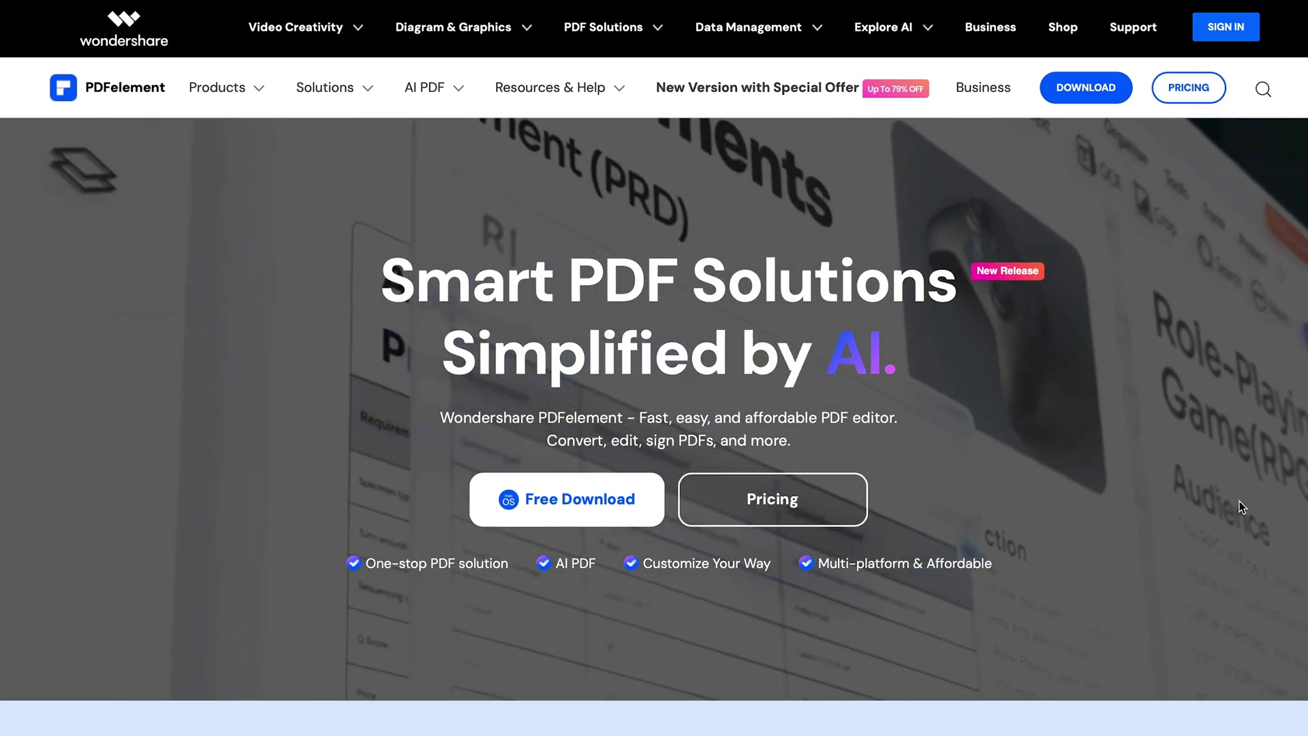
# Step: Scroll the PDFelement website down to the 'All the PDF tools you need' section
pyautogui.scroll(-1, 1240, 504)
pyautogui.scroll(-7, 1239, 504)
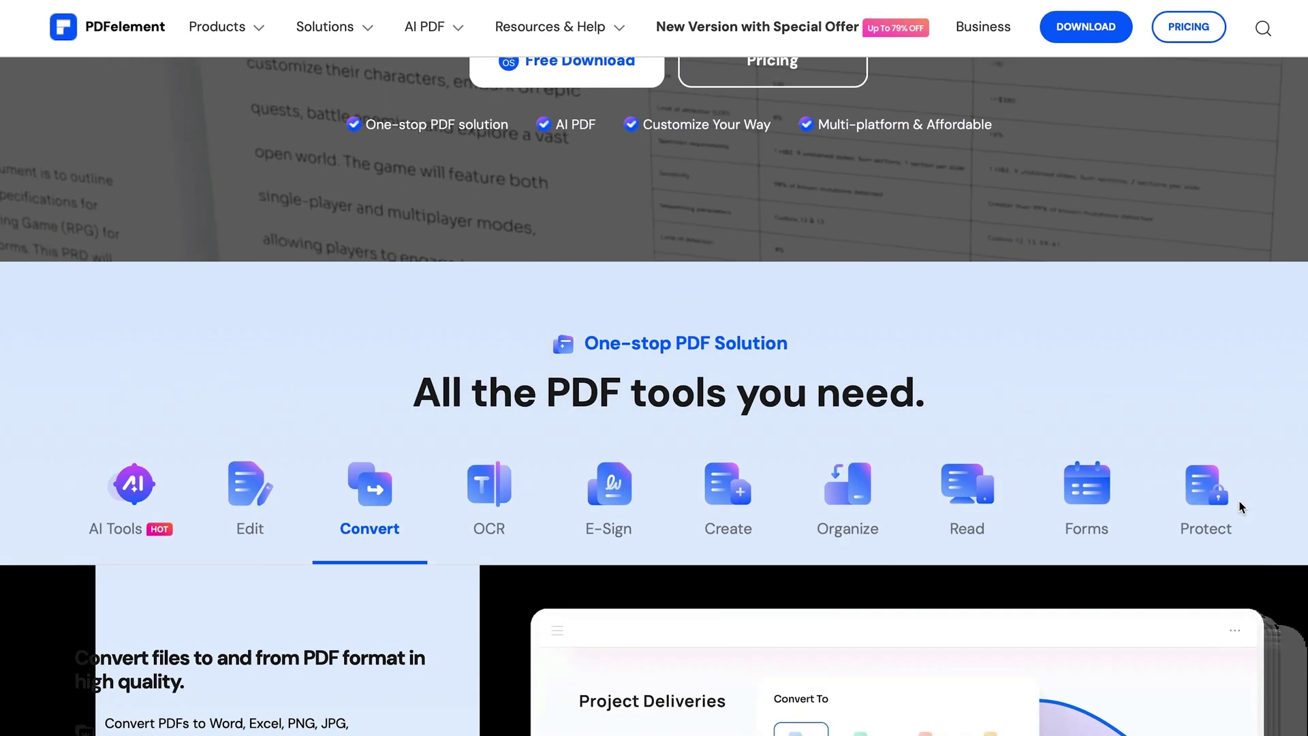
pyautogui.scroll(-5, 1241, 507)
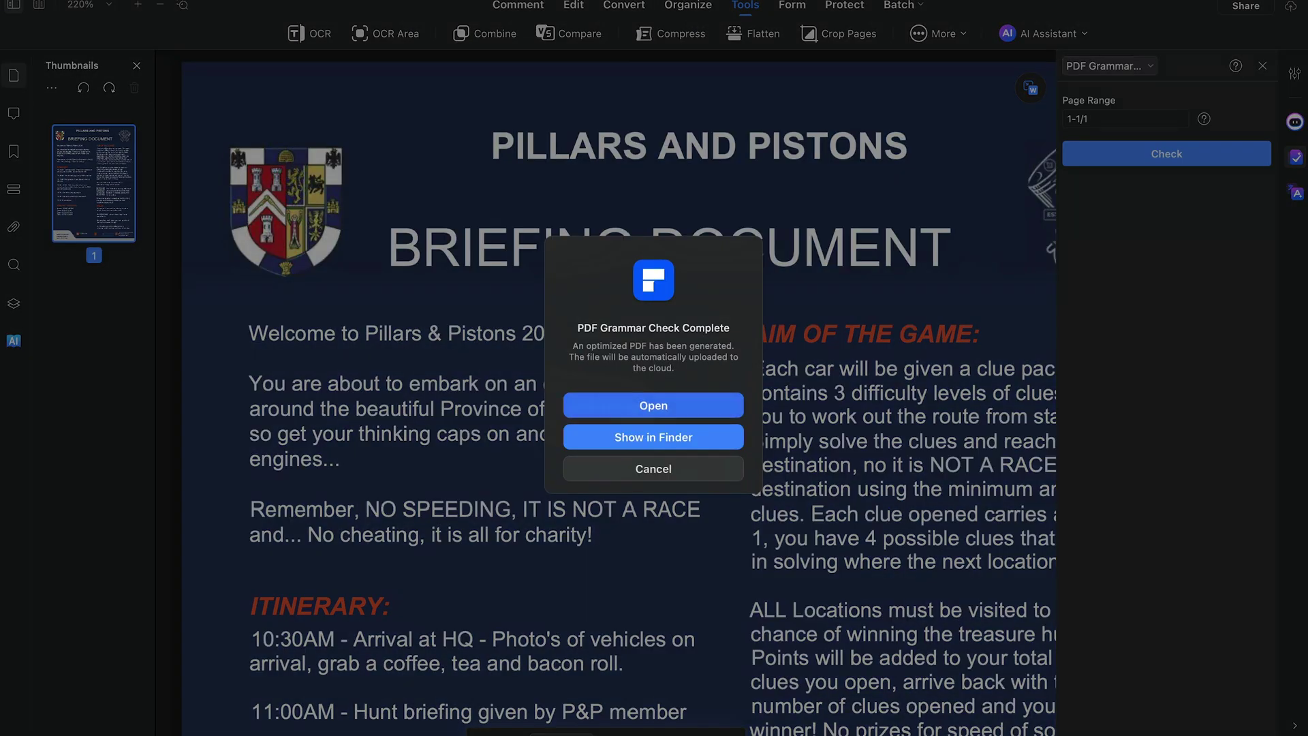
# Step: Open the grammar-checked copy of the Pillars and Pistons briefing PDF
pyautogui.press('Return')
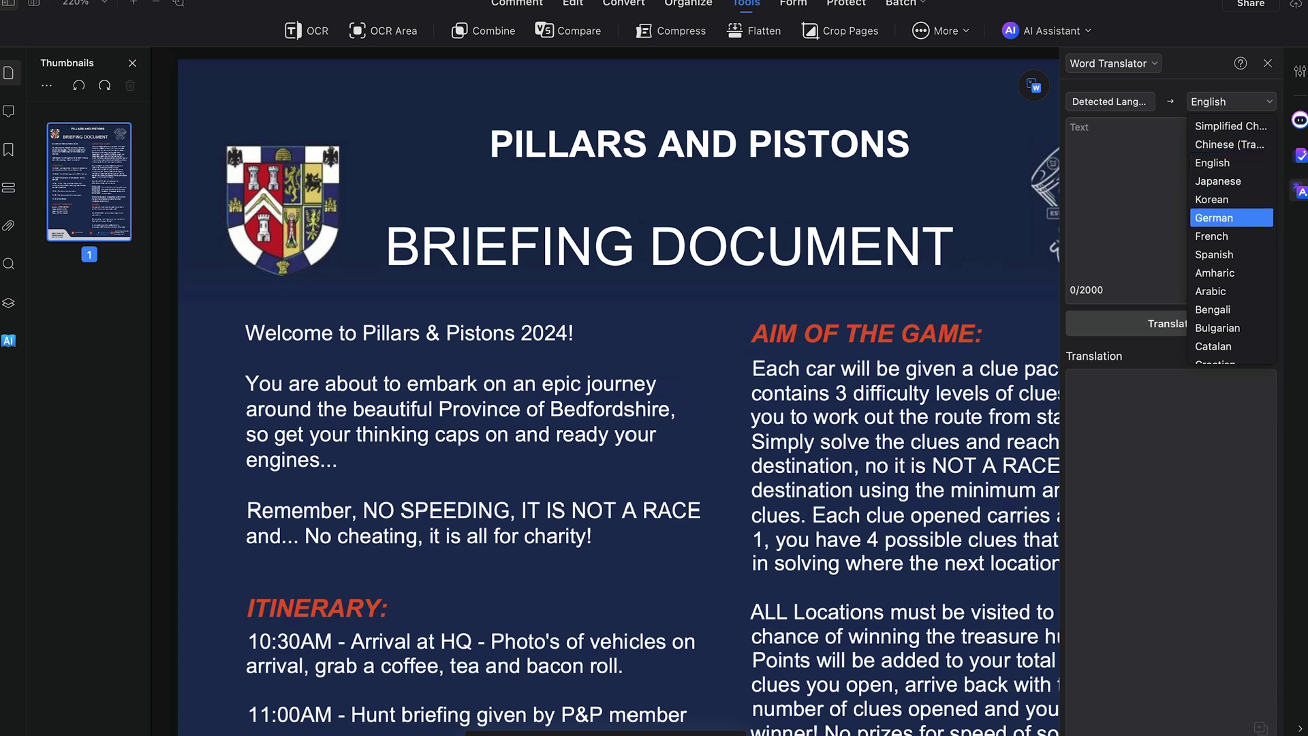
# Step: Translate the whole briefing PDF into German, save the translated copy, and open it
pyautogui.click(1211, 218)
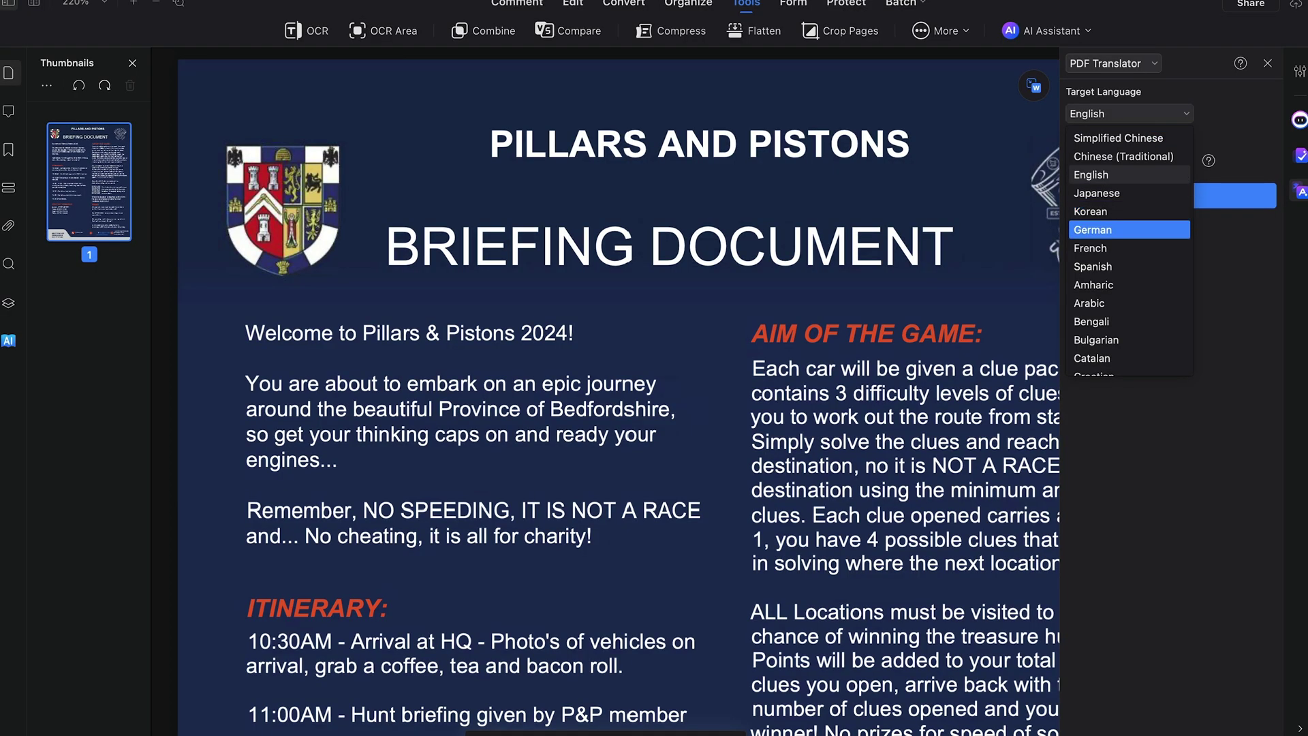
pyautogui.click(1093, 230)
pyautogui.click(1170, 195)
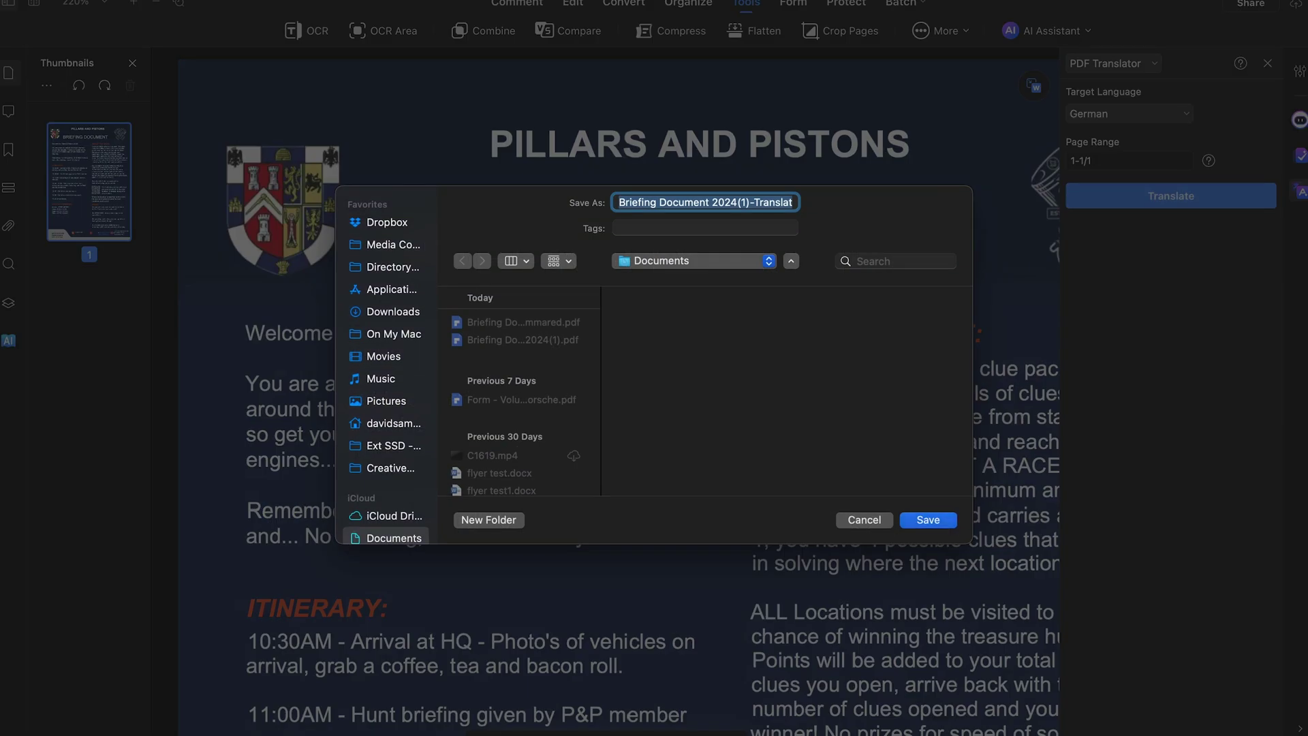
pyautogui.press('Return')
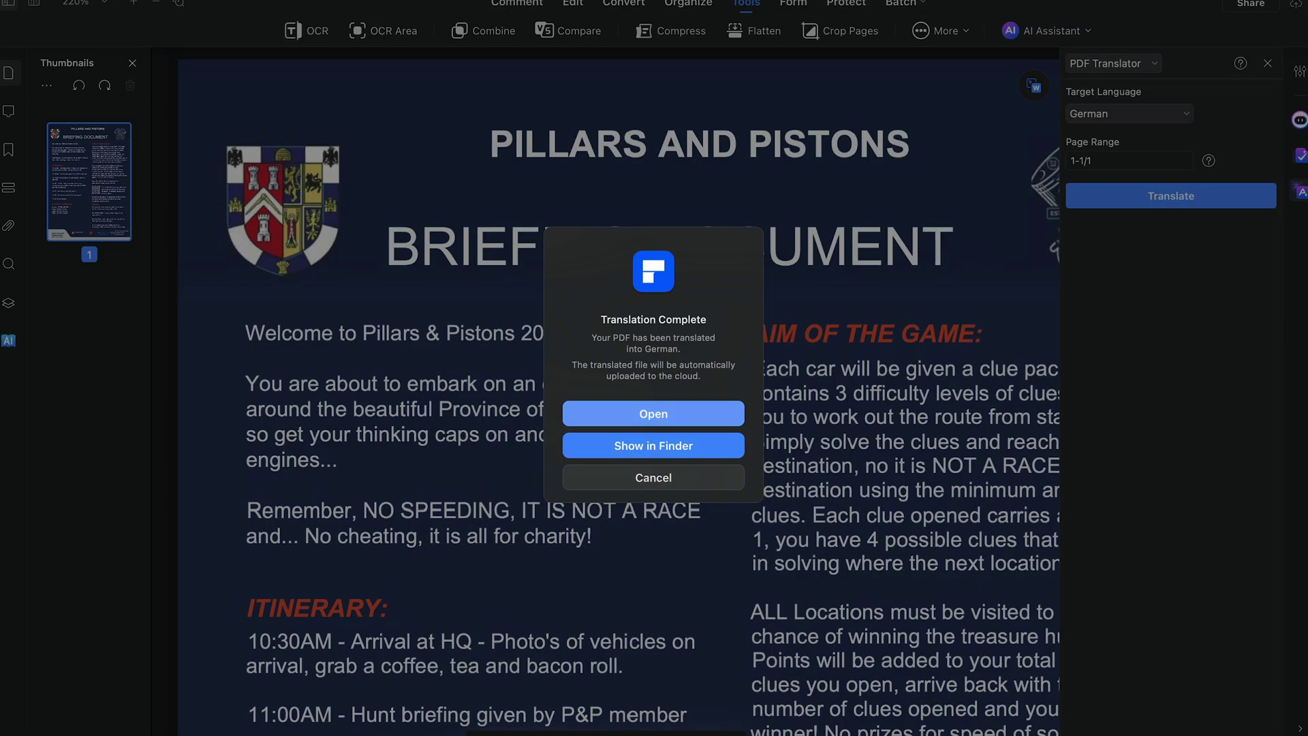
pyautogui.press('Return')
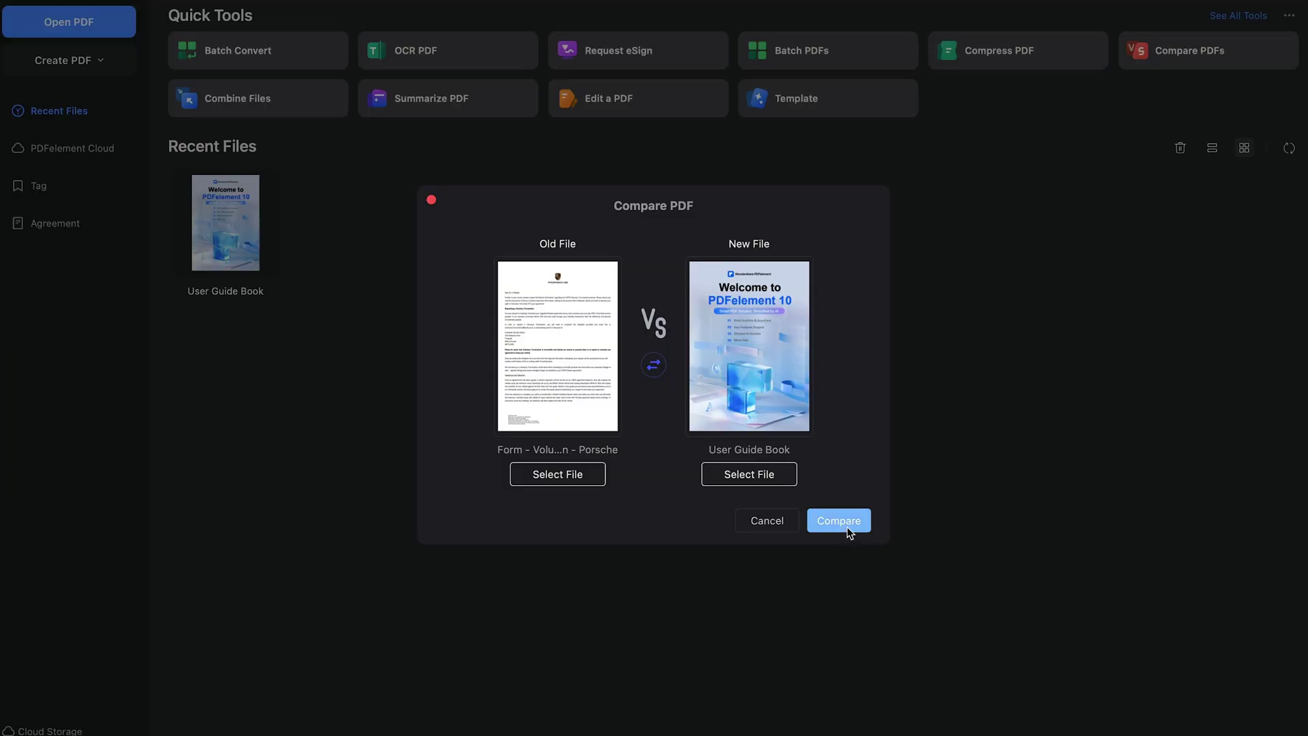
# Step: Compare the Porsche form with the User Guide Book and scroll through the highlighted changes
pyautogui.click(838, 520)
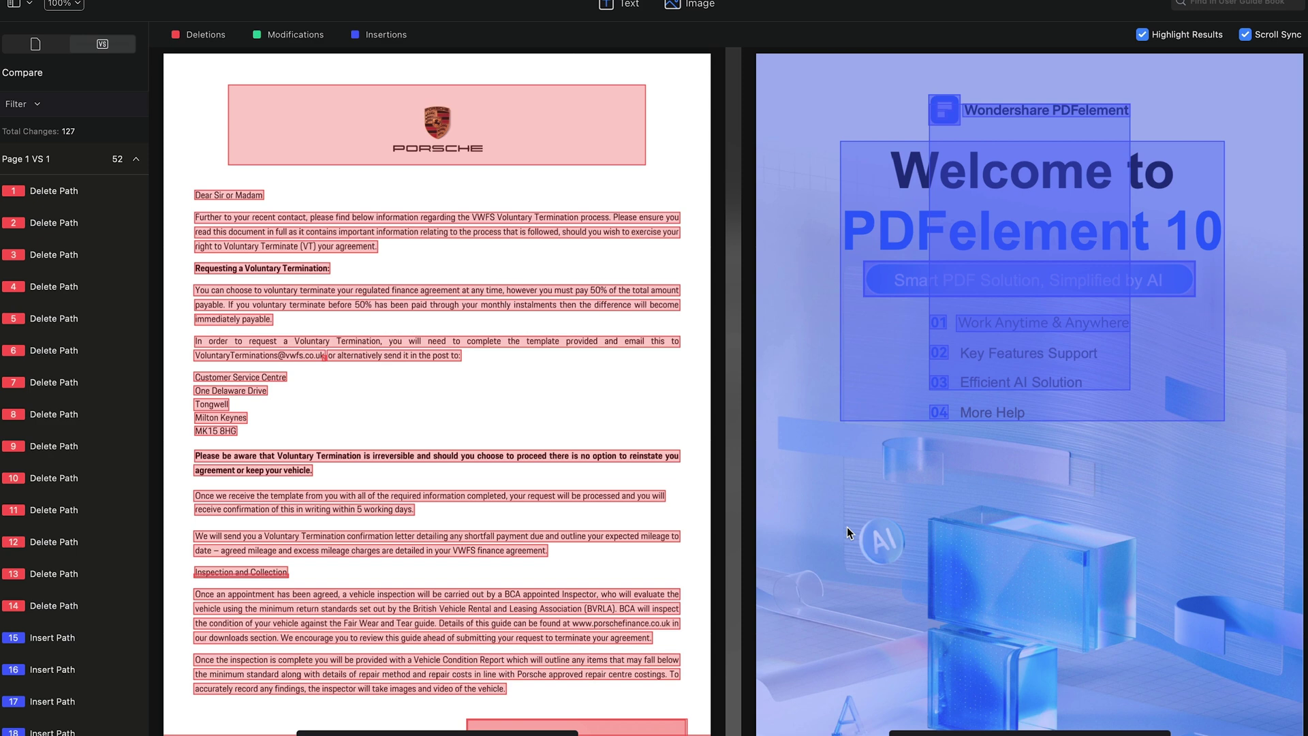
pyautogui.scroll(-10, 573, 488)
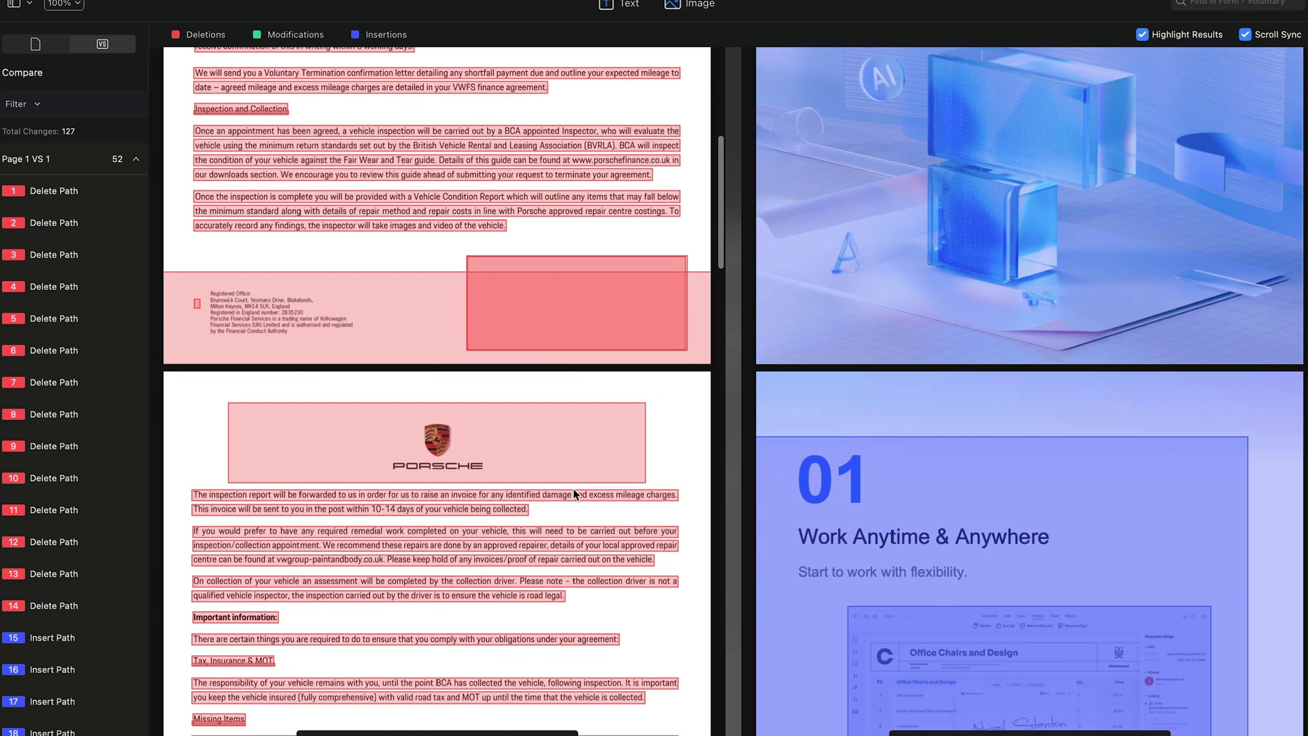
pyautogui.scroll(-10, 573, 489)
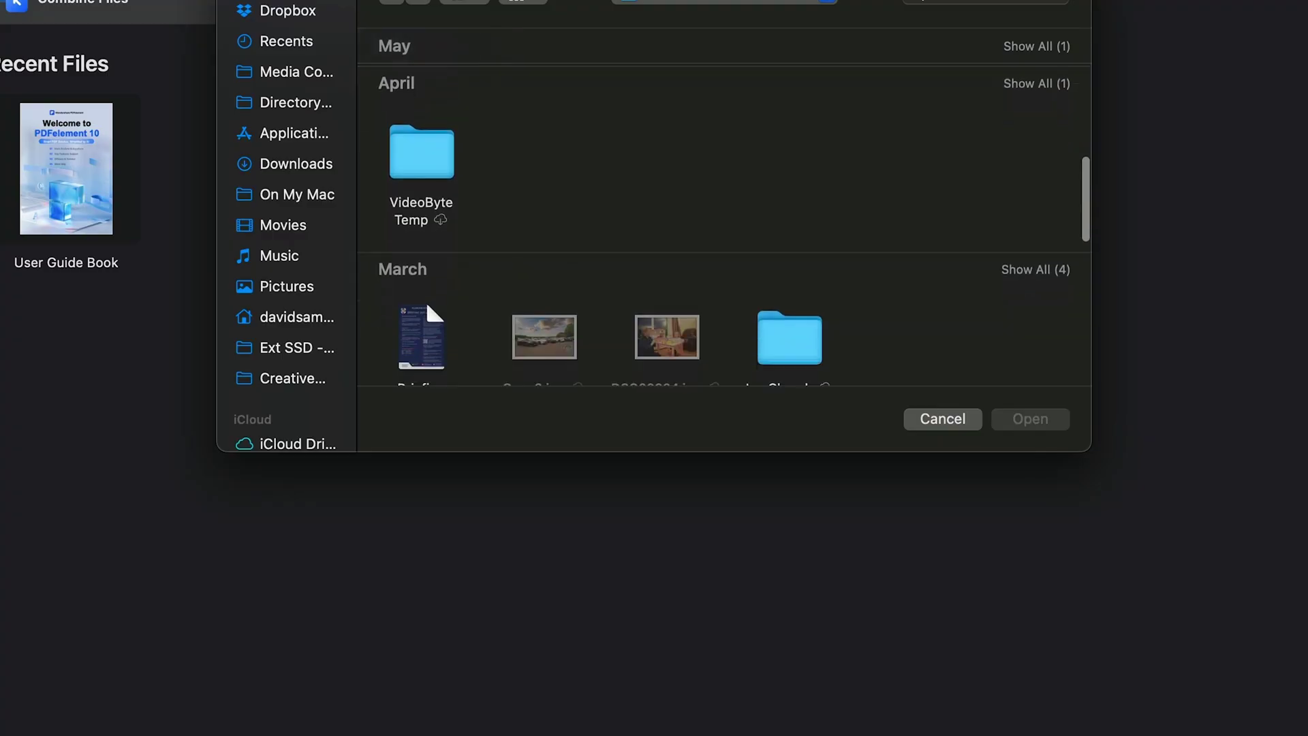
# Step: Run English OCR to editable text on all pages of the briefing PDF and open the result
pyautogui.scroll(-3, 425, 300)
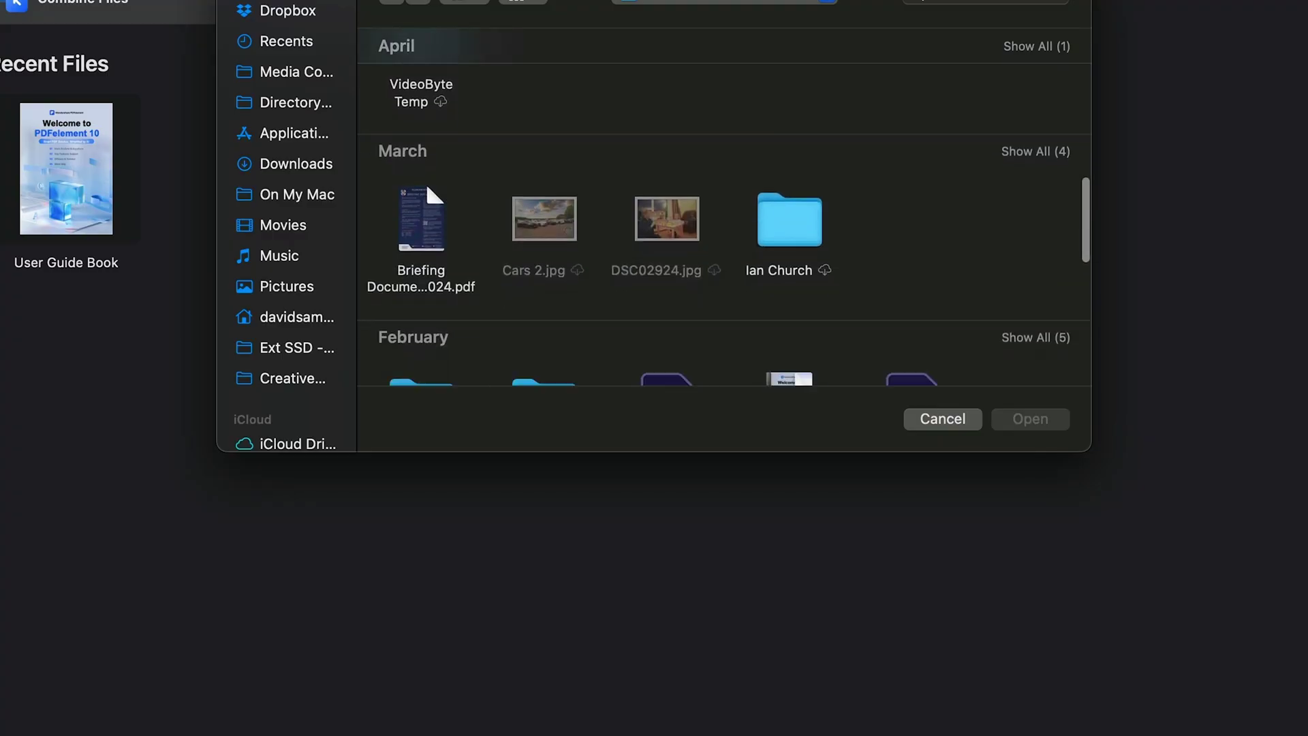
pyautogui.doubleClick(425, 178)
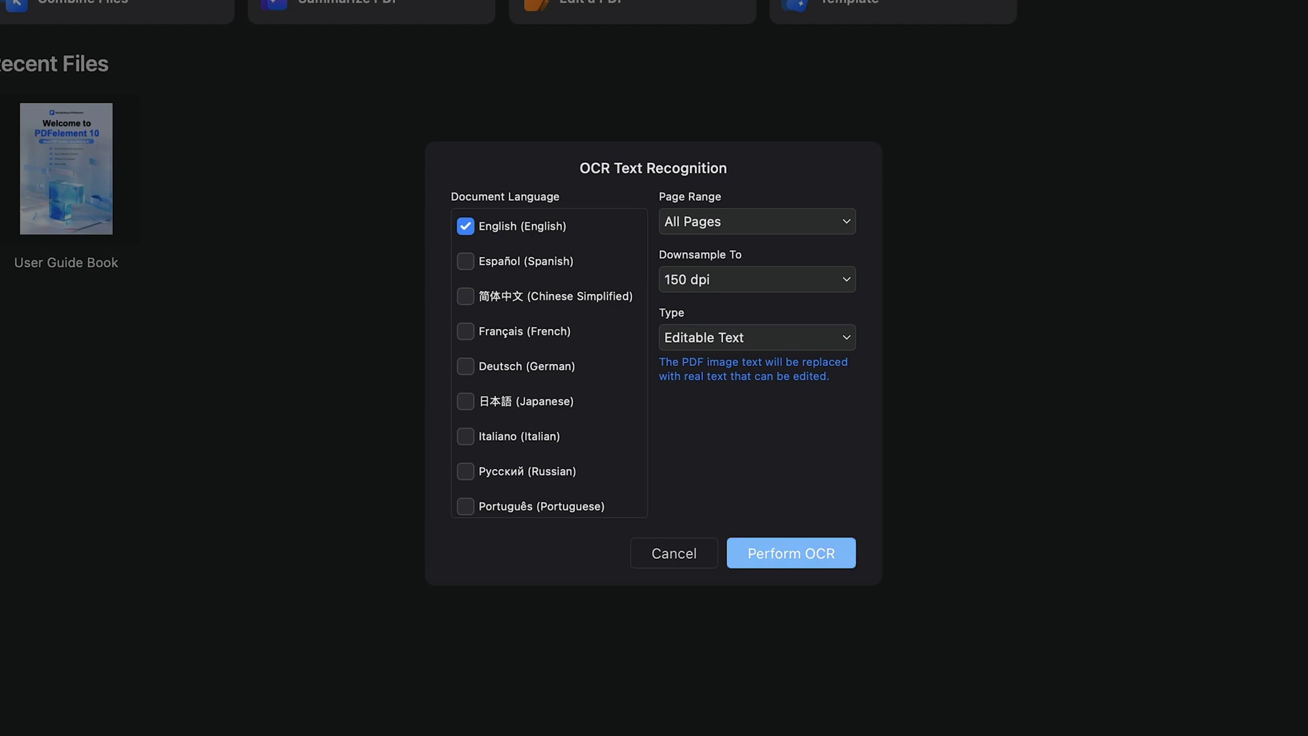
pyautogui.click(791, 553)
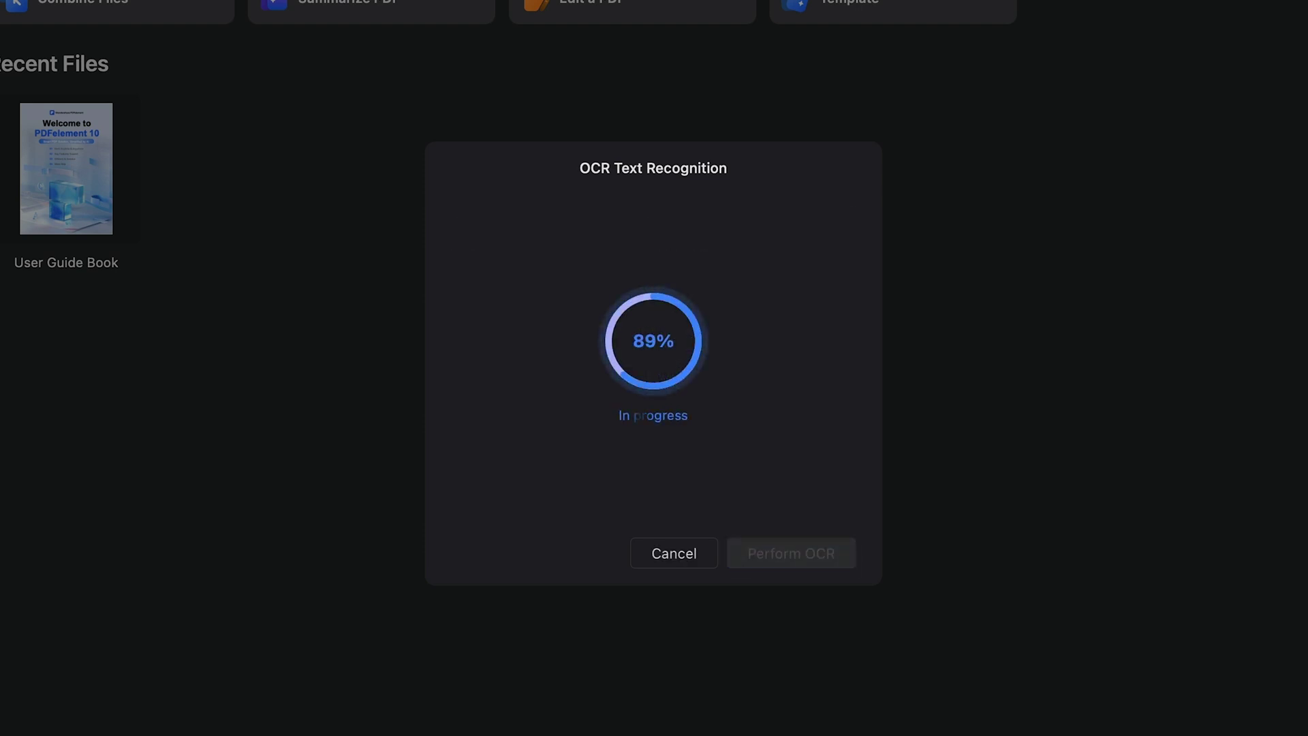
pyautogui.click(790, 552)
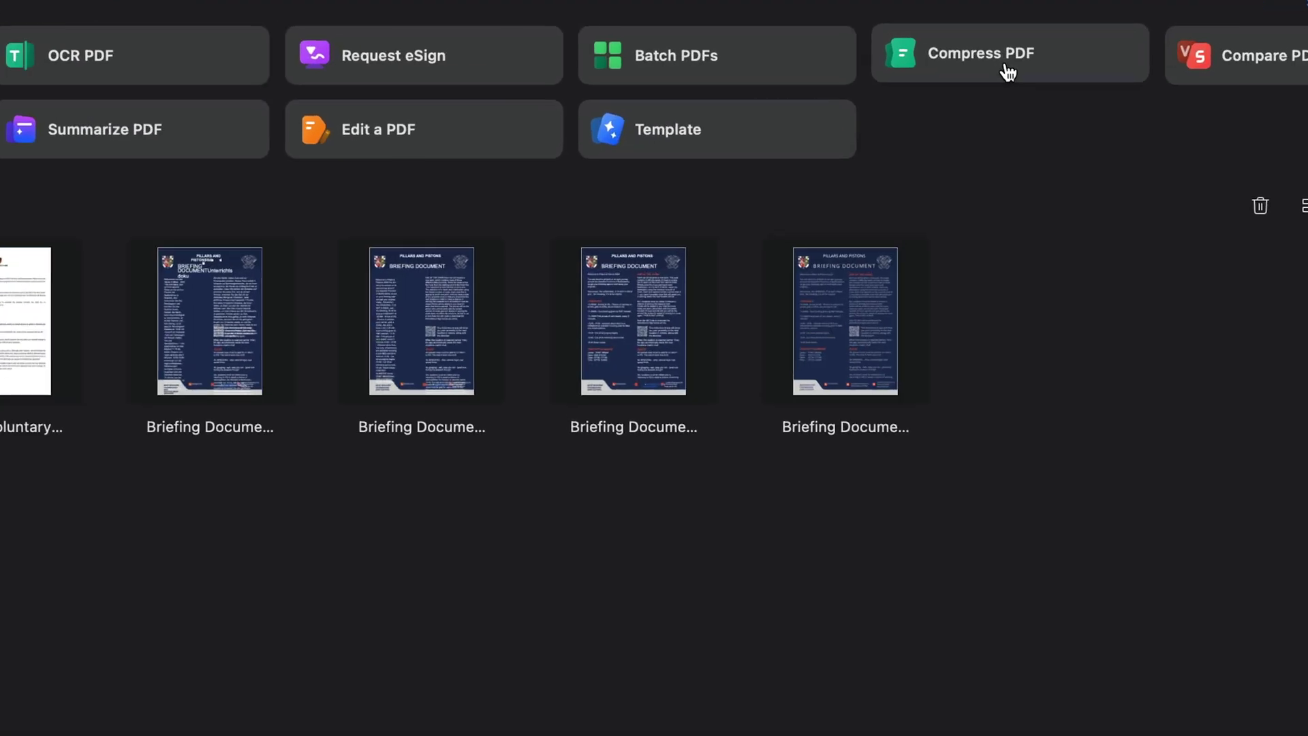
# Step: Compress the grammar-checked briefing PDF at Medium Compression, save it, and view its file size details
pyautogui.click(998, 62)
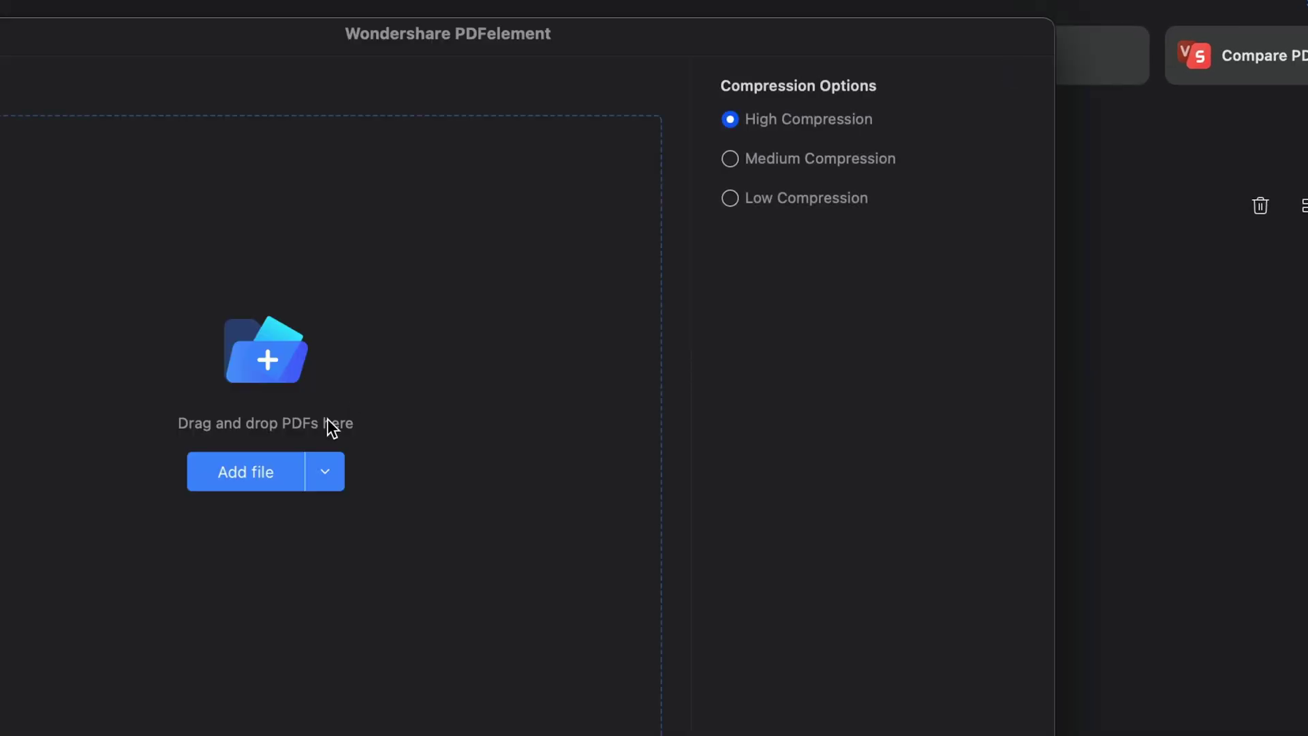
pyautogui.click(242, 472)
pyautogui.doubleClick(191, 334)
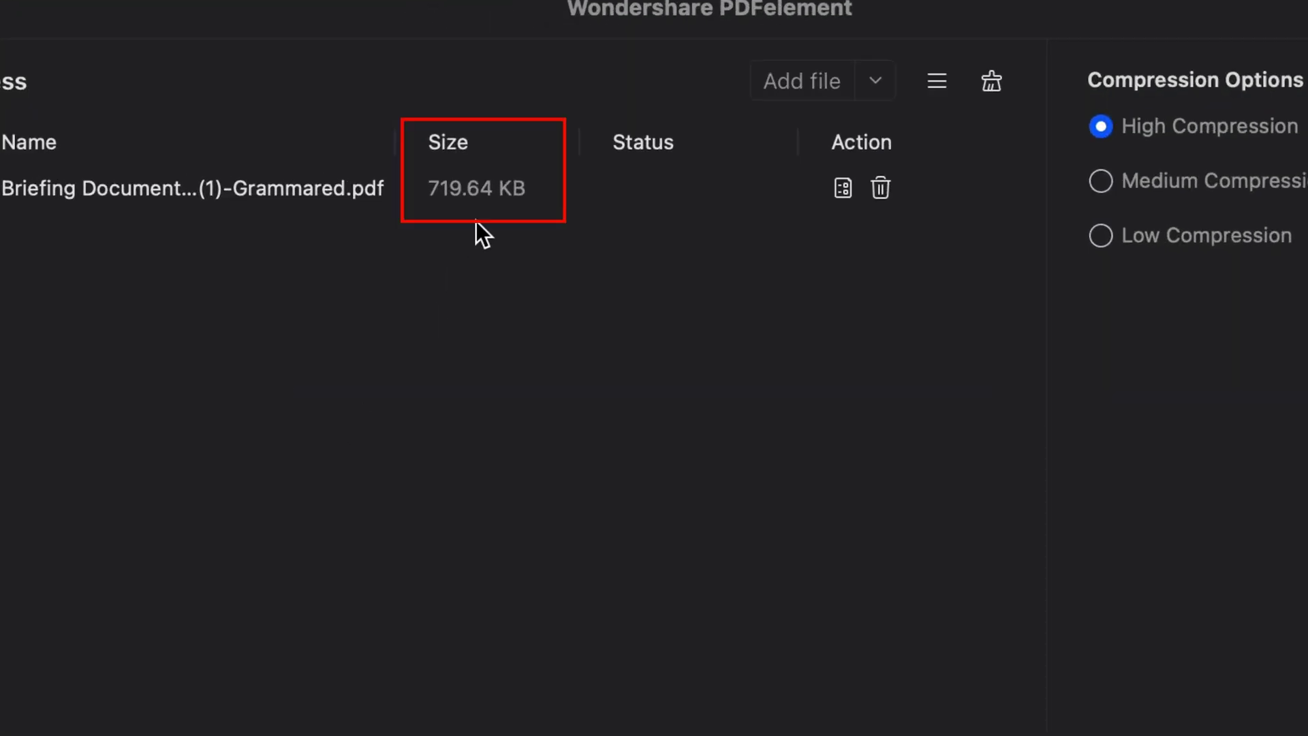
pyautogui.click(1100, 181)
pyautogui.click(1145, 705)
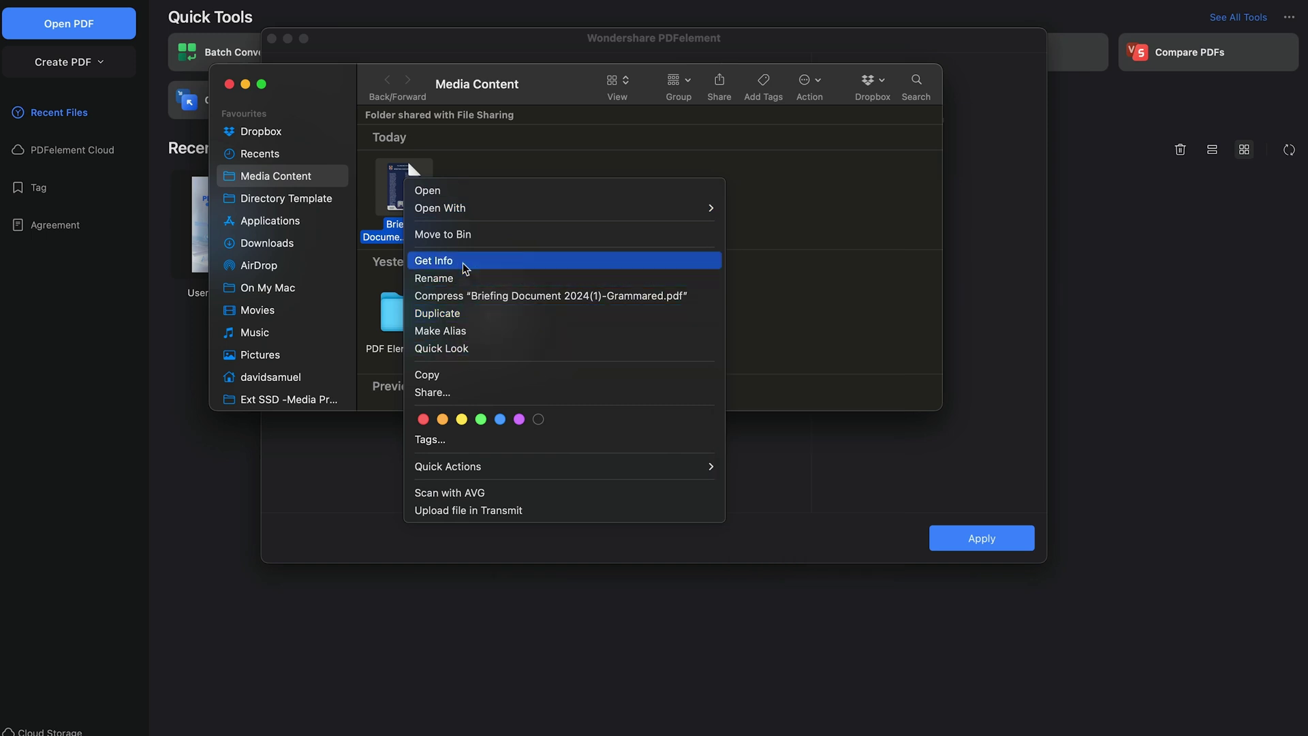
pyautogui.click(443, 257)
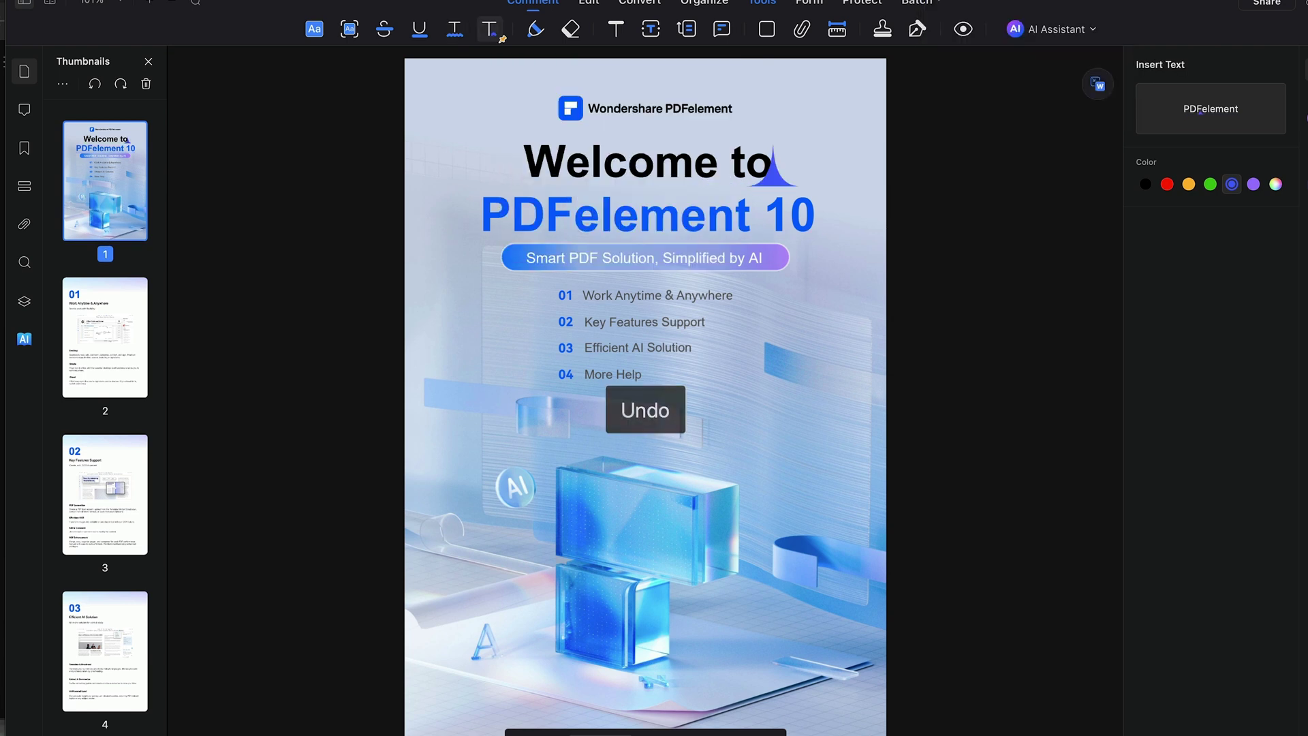
# Step: Add a sticky note by the title, undo stray markers, and draw a red pencil arrow toward 'Welcome to'
pyautogui.click(573, 220)
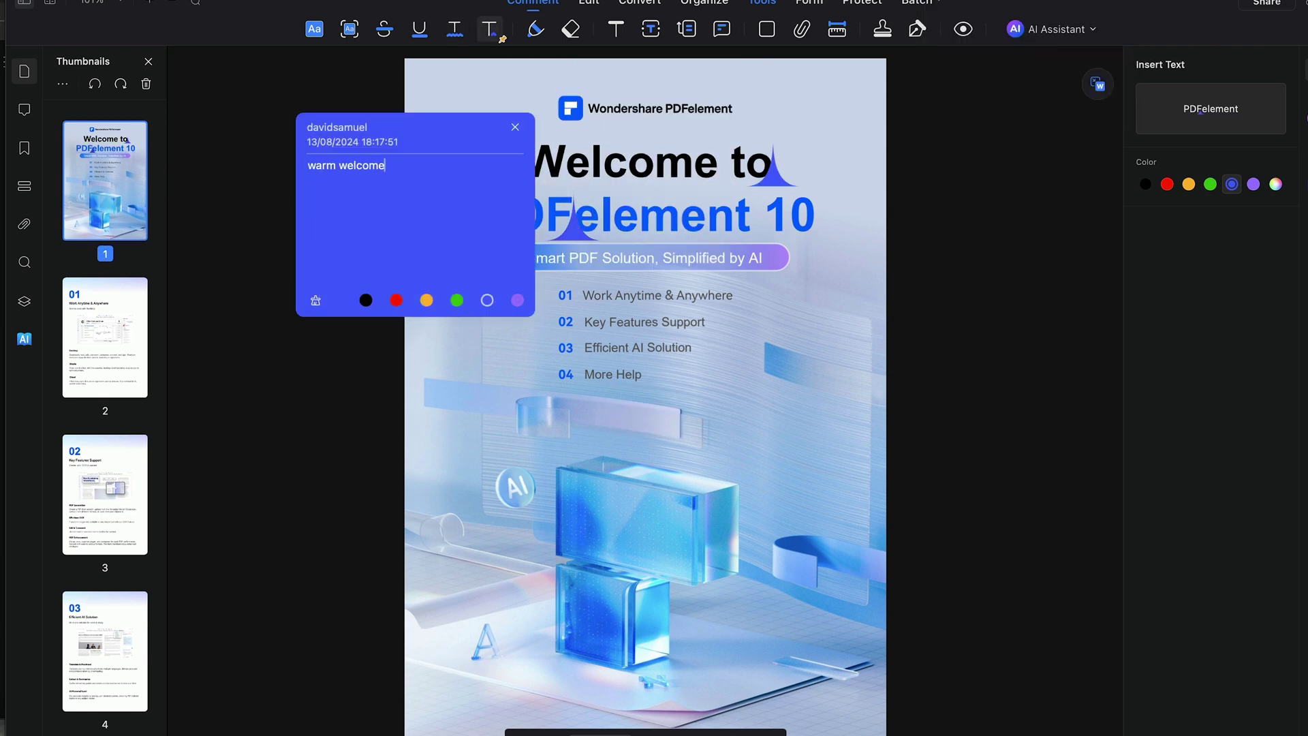
pyautogui.click(314, 29)
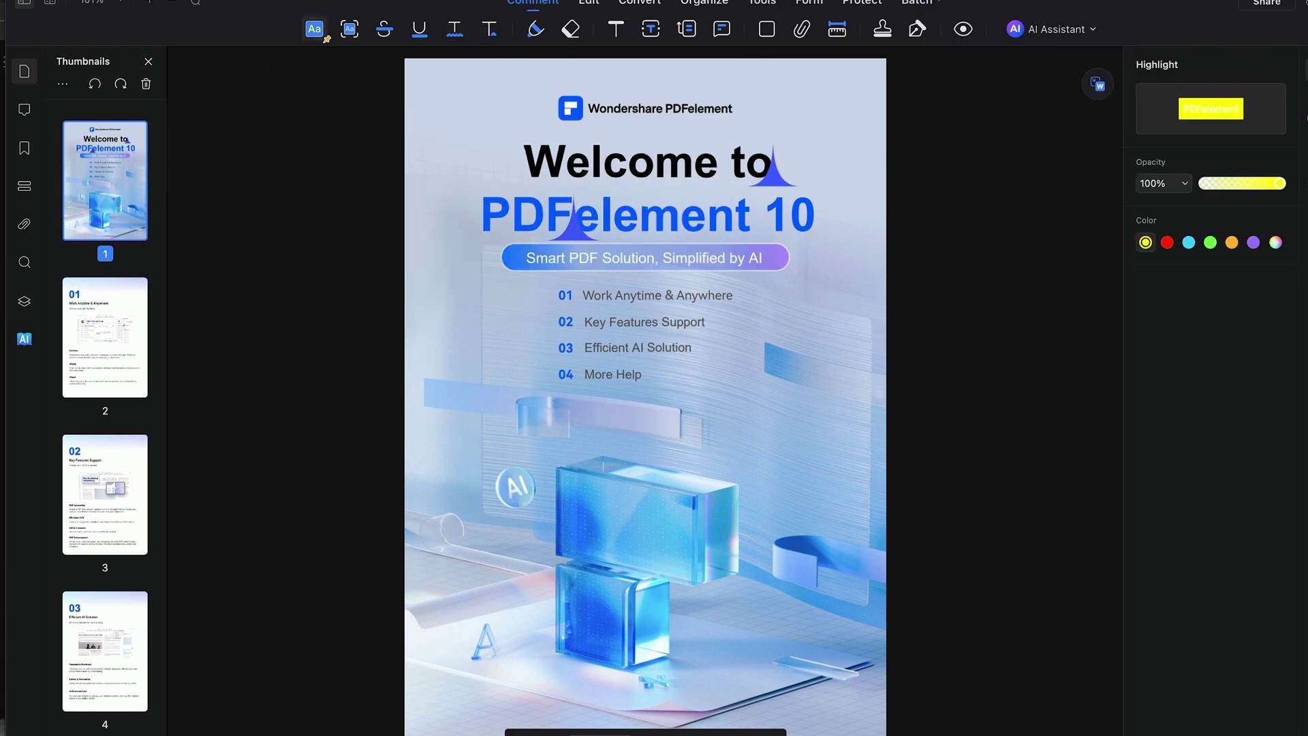
pyautogui.hotkey('ctrl', 'z')
pyautogui.hotkey('ctrl', 'z')
pyautogui.click(489, 29)
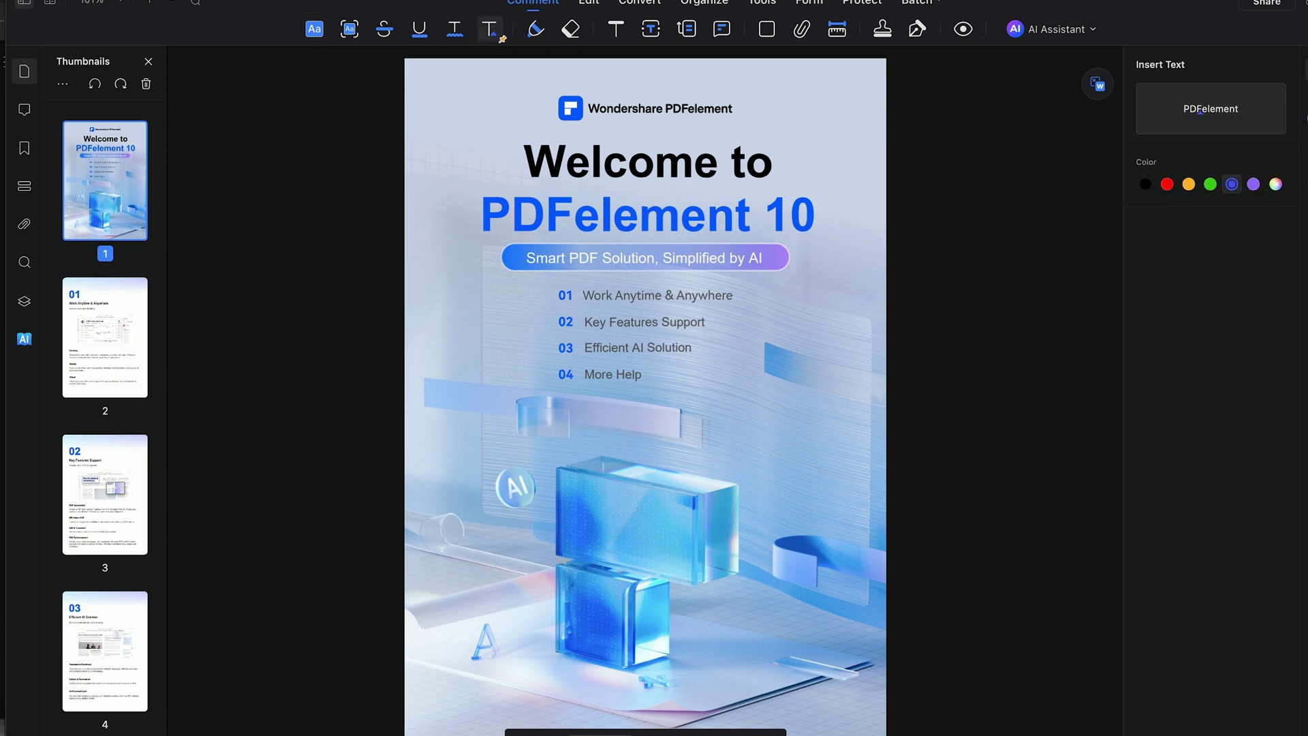
pyautogui.press('super+equal')
pyautogui.click(536, 28)
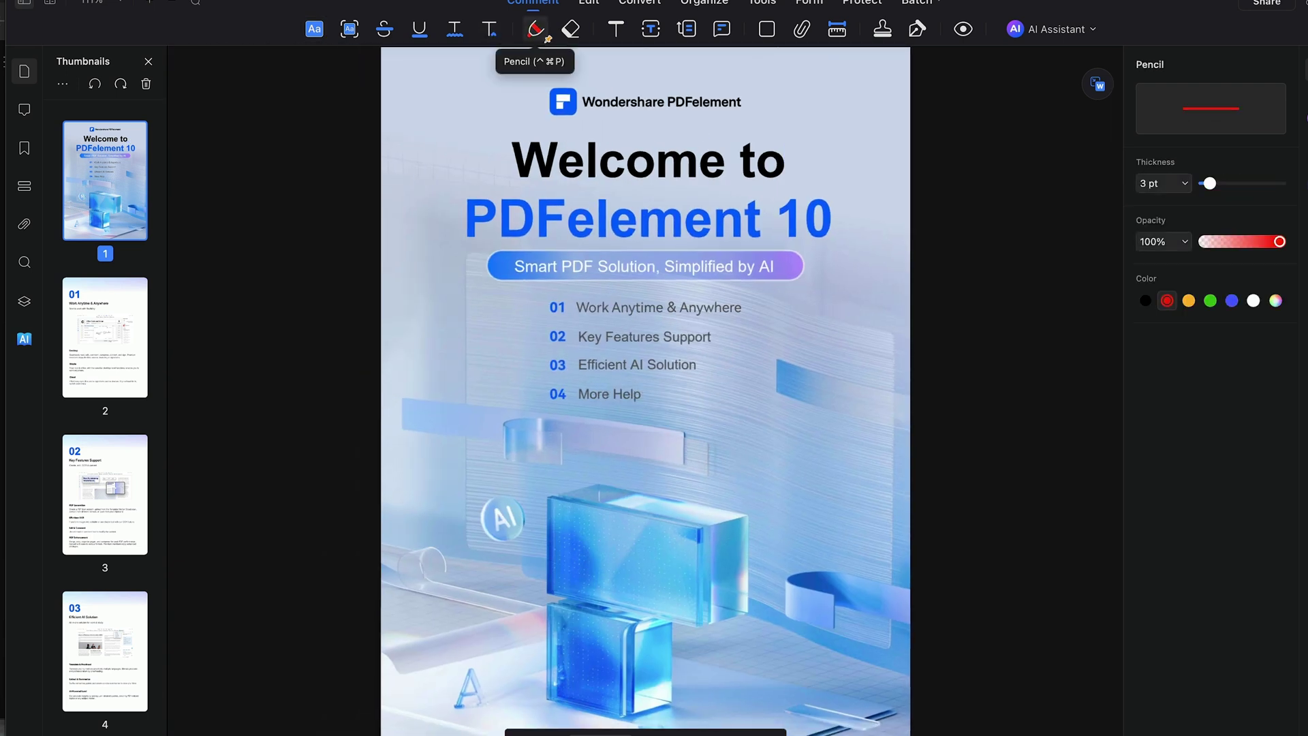
pyautogui.moveTo(472, 121); pyautogui.dragTo(450, 239)
# Step: Try the eraser and plain text tools, undoing the pencil arrow and the note text
pyautogui.click(579, 34)
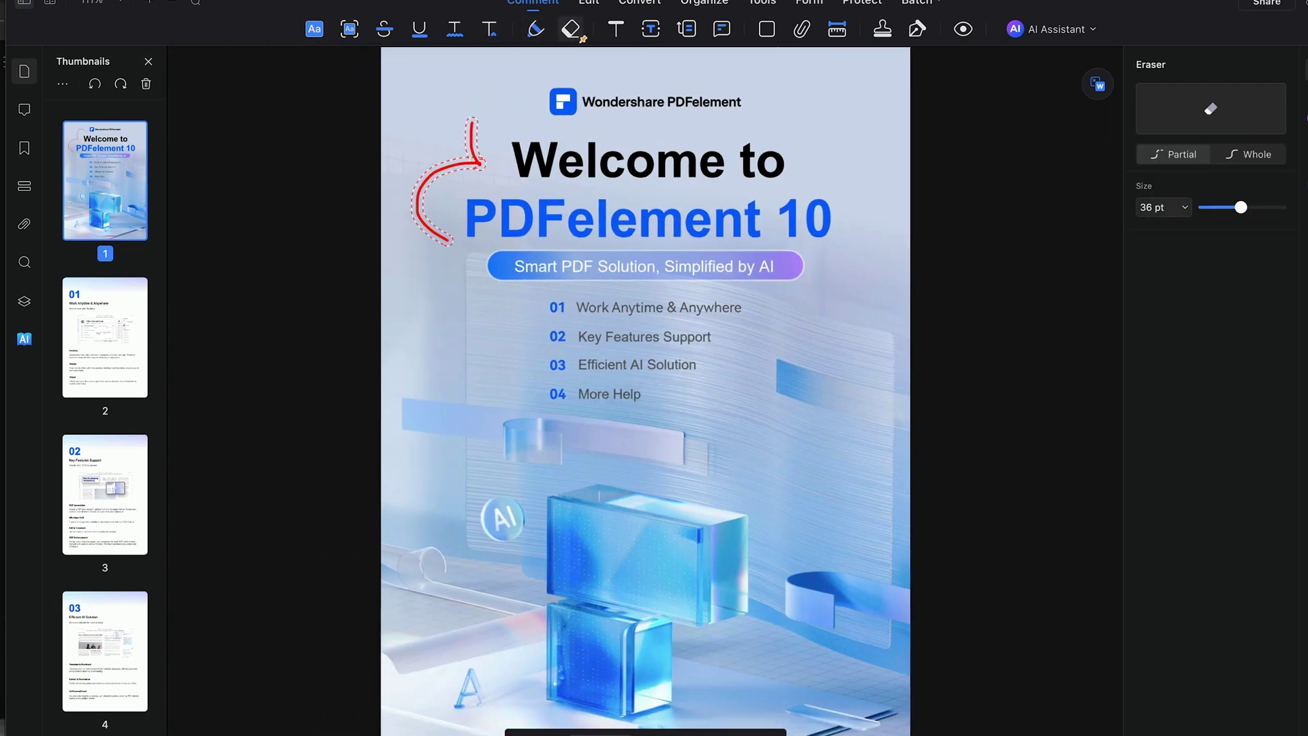
pyautogui.click(615, 29)
pyautogui.hotkey('ctrl', 'z')
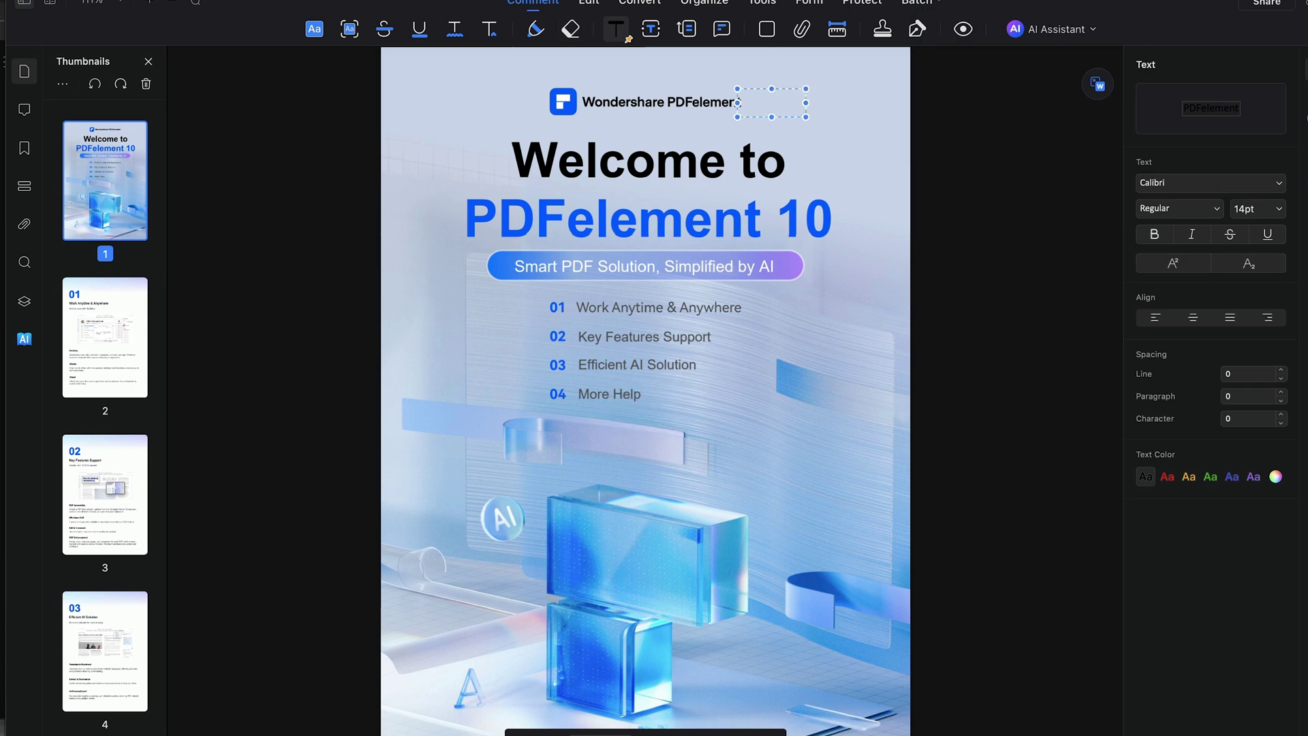
pyautogui.press('pagedown')
pyautogui.press('pageup')
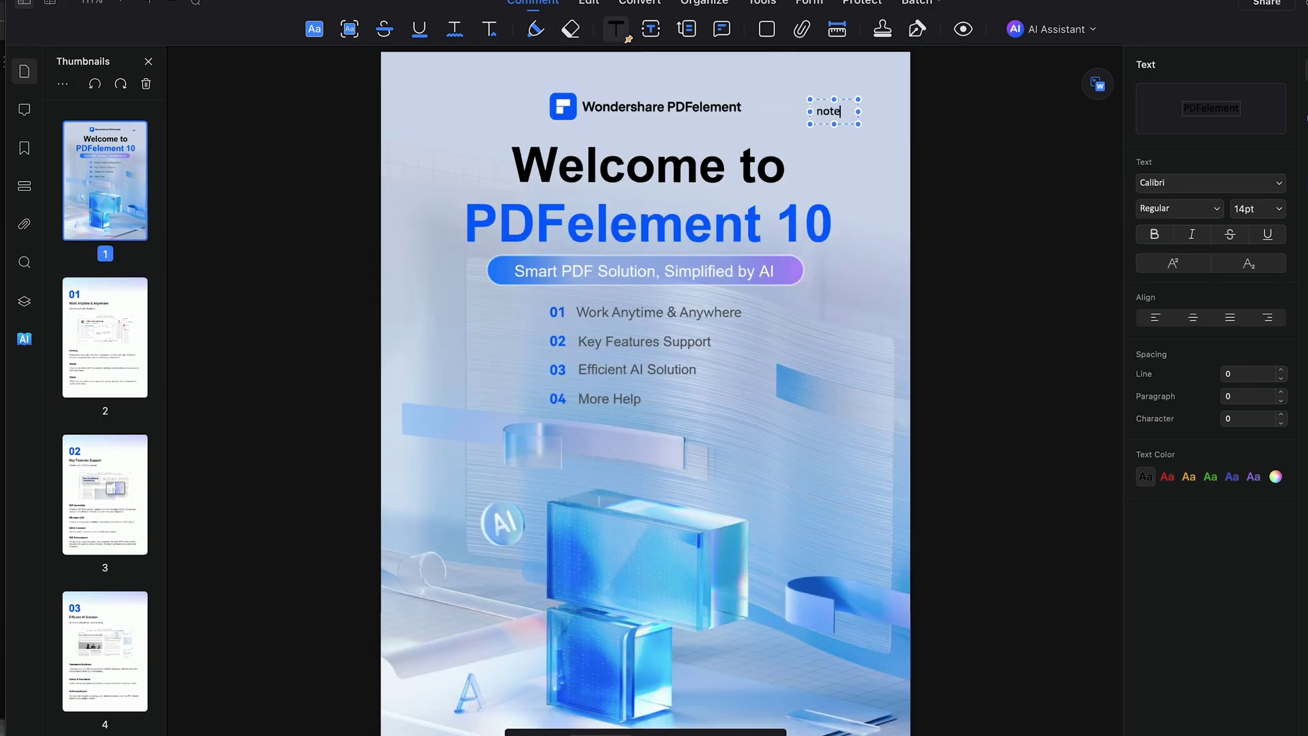
pyautogui.hotkey('ctrl', 'z')
# Step: Try text box and callout annotations, then stamp CONFIDENTIAL beside the feature list
pyautogui.click(650, 29)
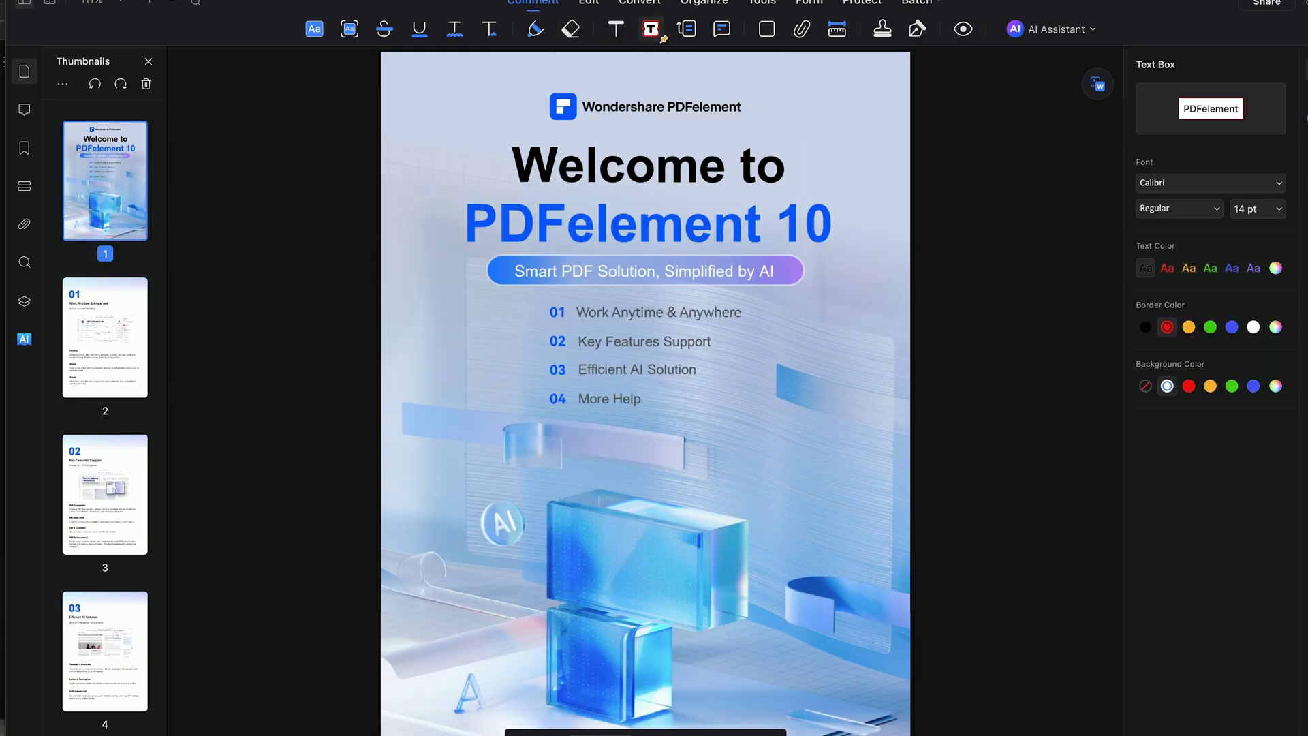
pyautogui.click(687, 29)
pyautogui.hotkey('ctrl', 'z')
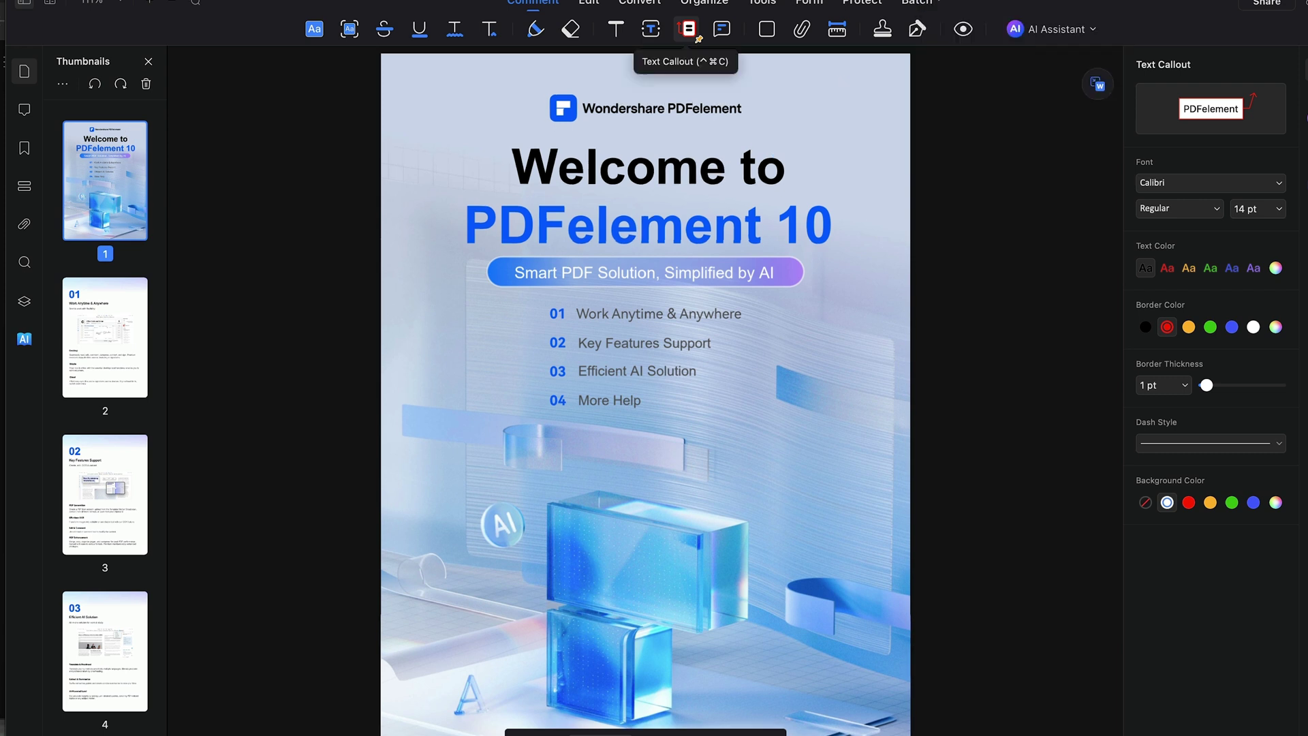
pyautogui.hotkey('ctrl', 'z')
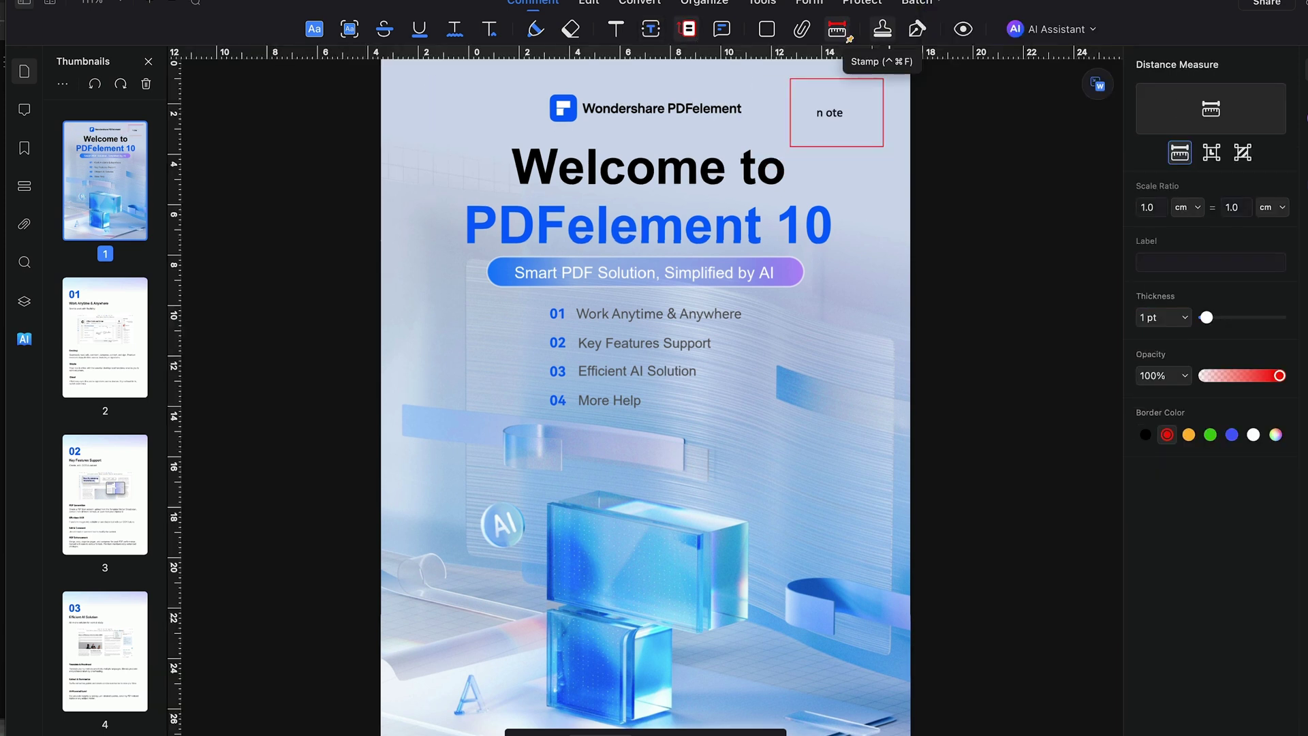
pyautogui.click(882, 28)
pyautogui.click(819, 356)
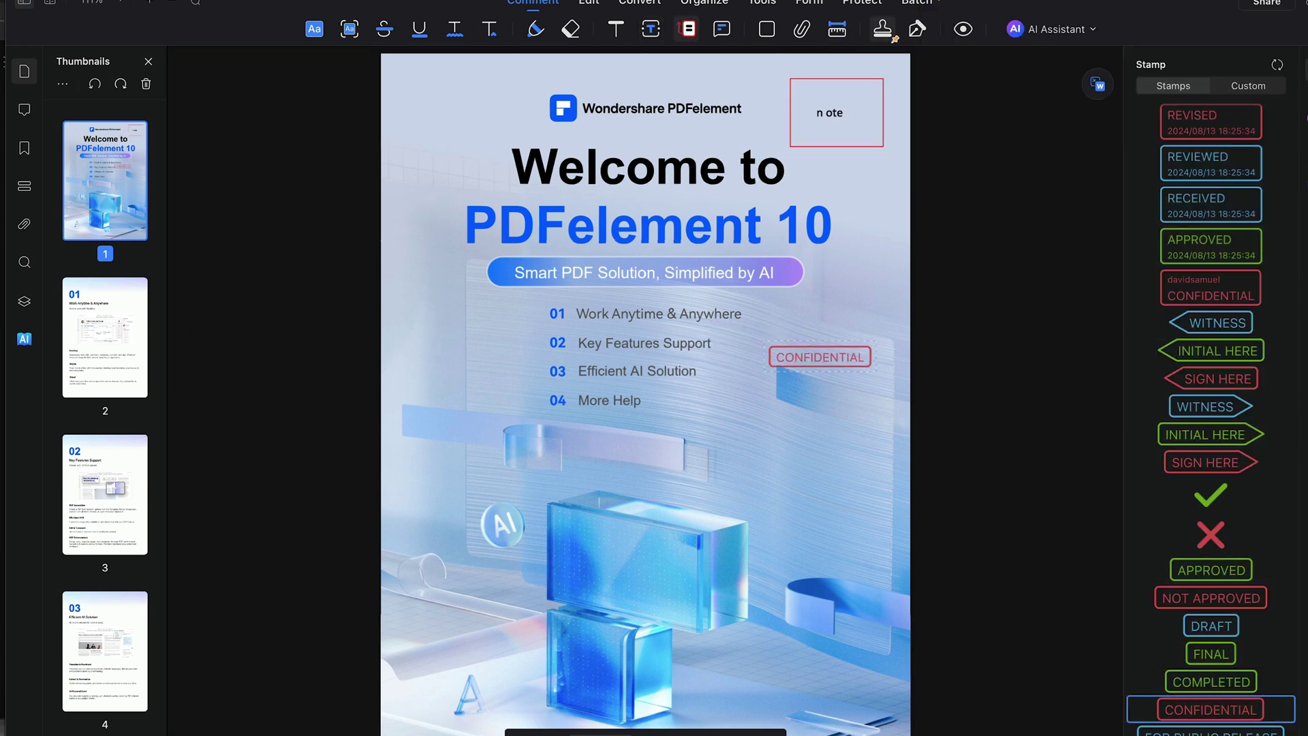